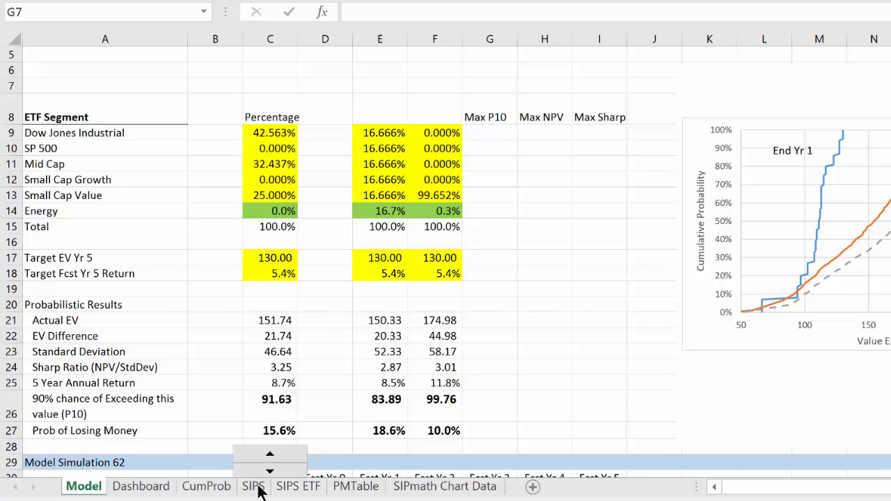
# Review the ETF growth and correlation data on the SIPS ETF sheet and the cumulative probability chart on the Model sheet.
pyautogui.click(298, 486)
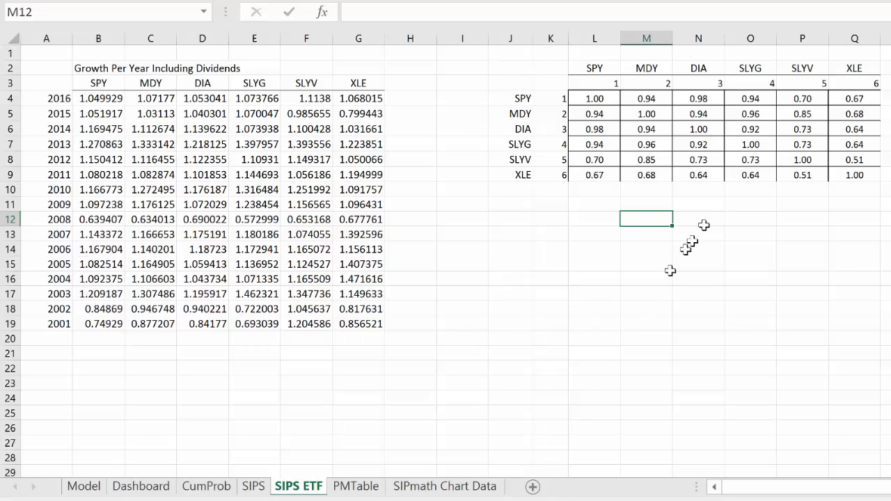
pyautogui.click(84, 487)
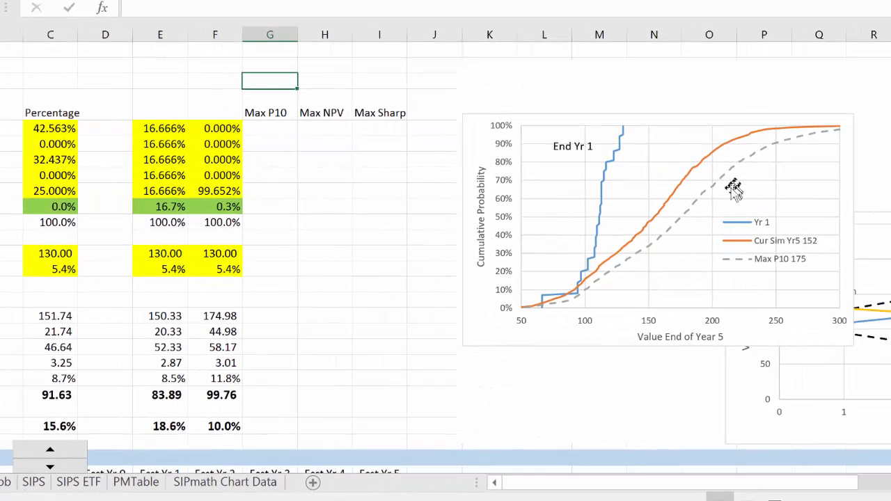
pyautogui.moveTo(742, 199)
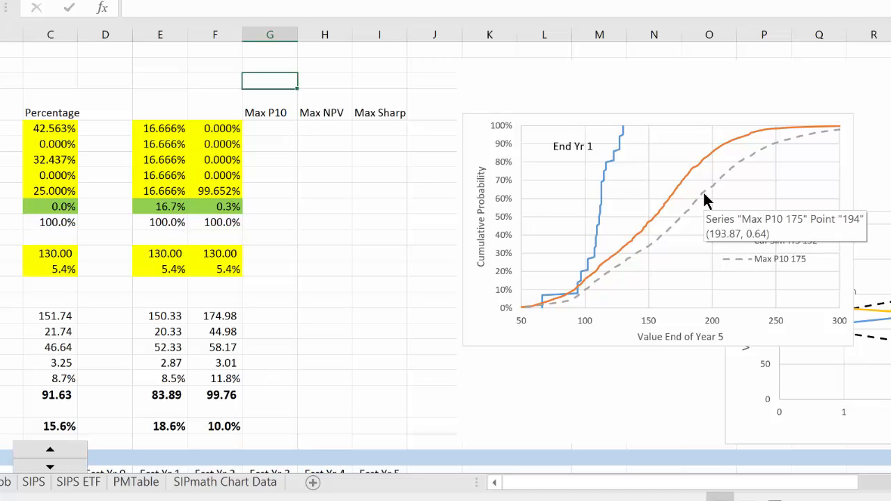
pyautogui.moveTo(685, 179)
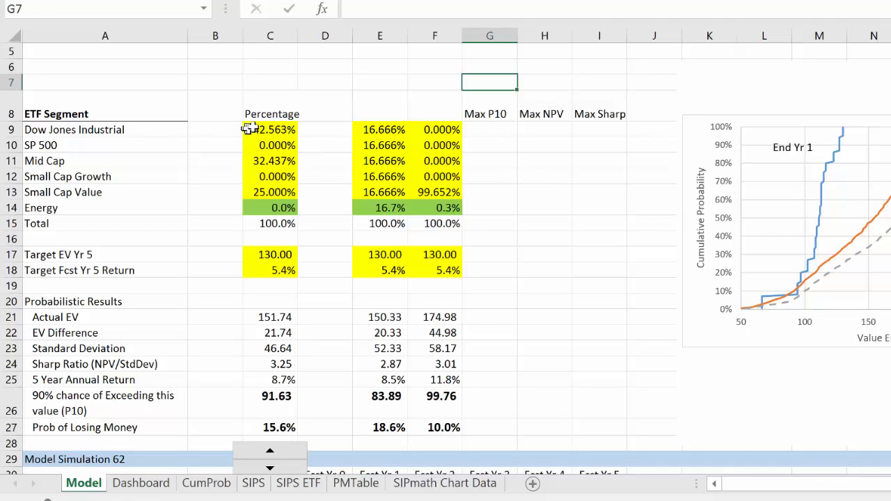
# Copy the Percentage column range C9:C27 into the Max P10 column at G9 as values with formatting.
pyautogui.moveTo(250, 129); pyautogui.dragTo(275, 427)
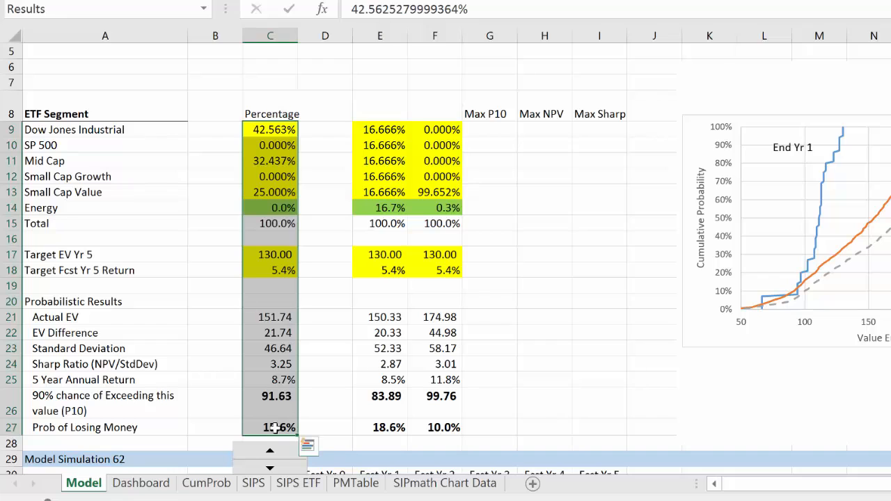
pyautogui.hotkey('ctrl', 'c')
pyautogui.click(479, 129)
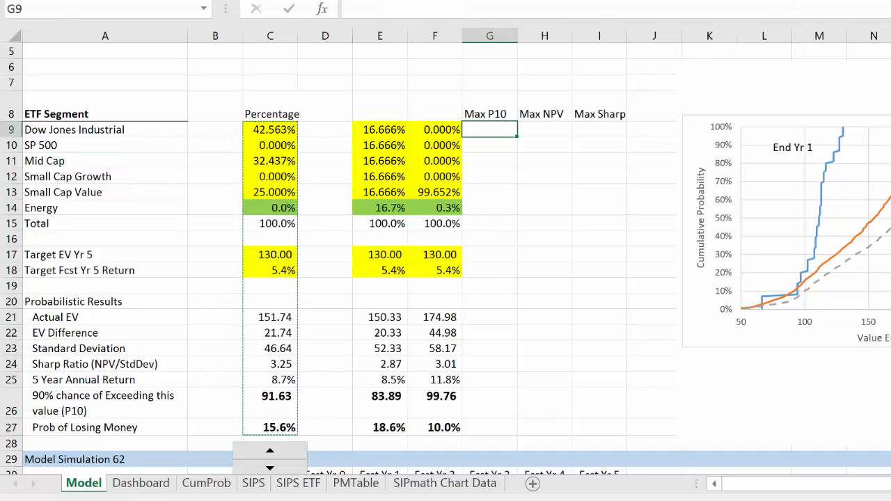
pyautogui.hotkey('ctrl', 'v')
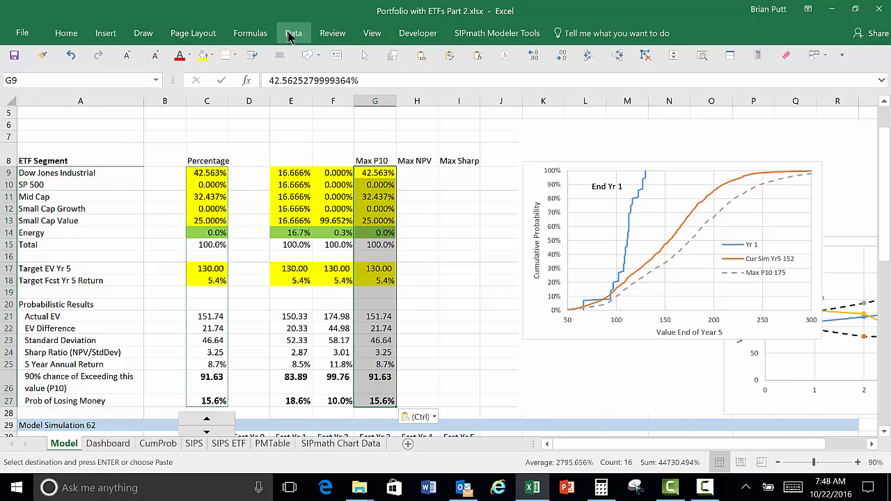
# Run Solver to maximize the Actual EV in C21 with the existing variable cells and constraints, keeping the solution.
pyautogui.click(292, 34)
pyautogui.click(823, 75)
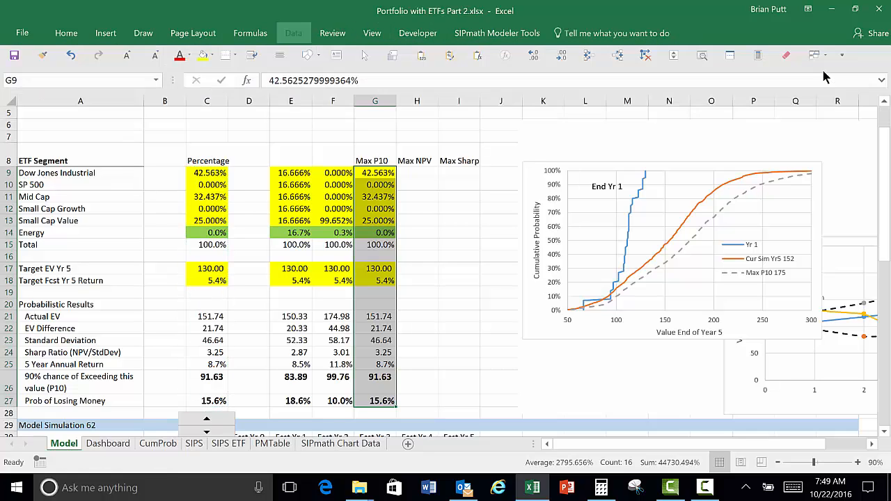
pyautogui.click(791, 105)
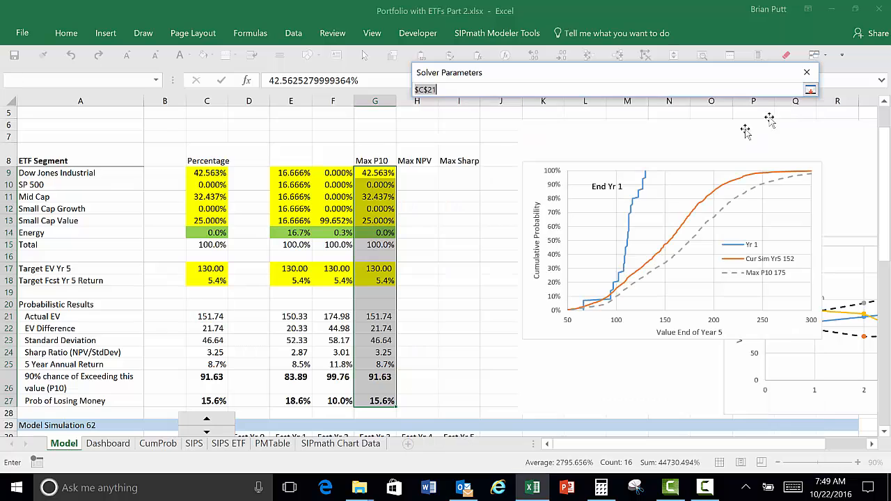
pyautogui.click(203, 315)
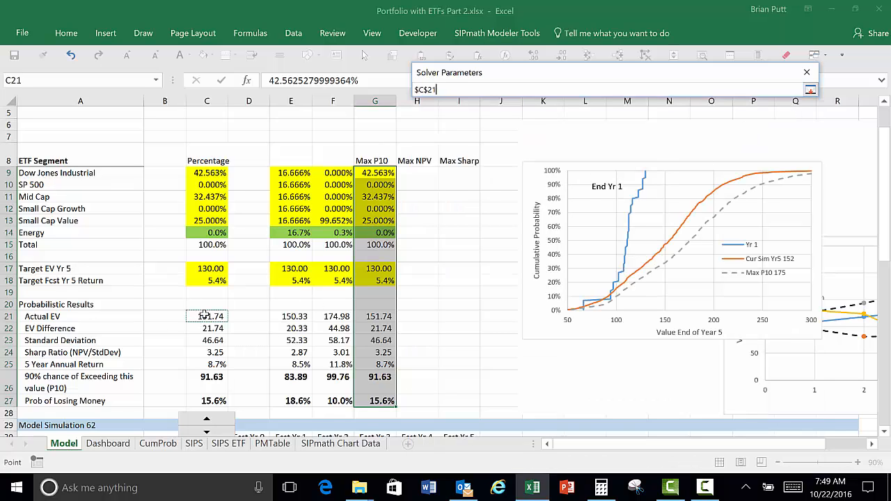
pyautogui.press('Return')
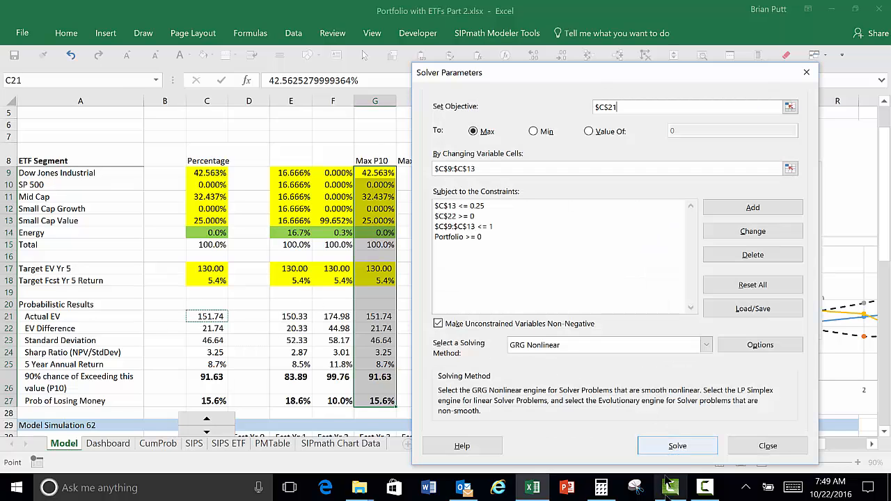
pyautogui.click(677, 446)
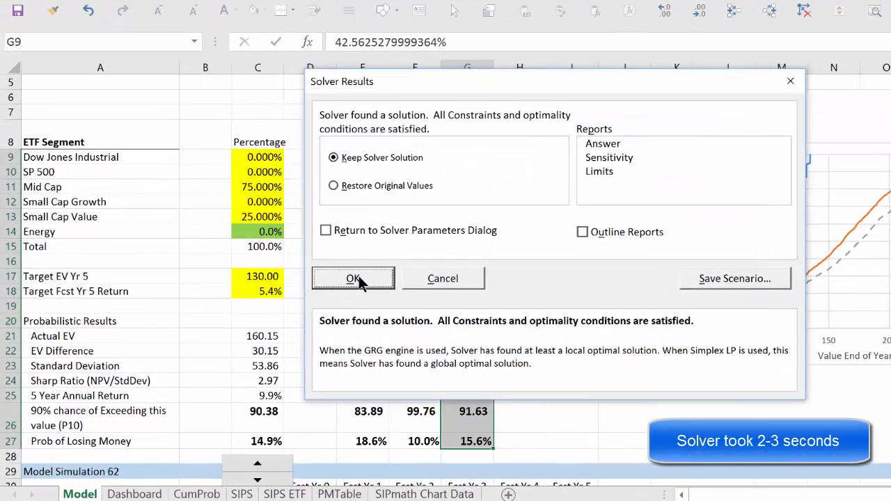
pyautogui.click(339, 280)
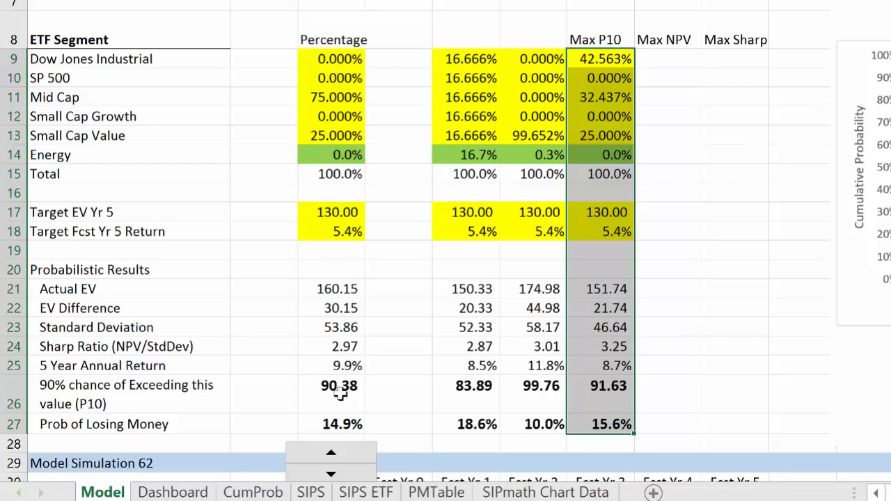
# Copy the Percentage column range C9:C27 into the Max NPV column at H9, pasting values and formatting.
pyautogui.moveTo(328, 59); pyautogui.dragTo(307, 418)
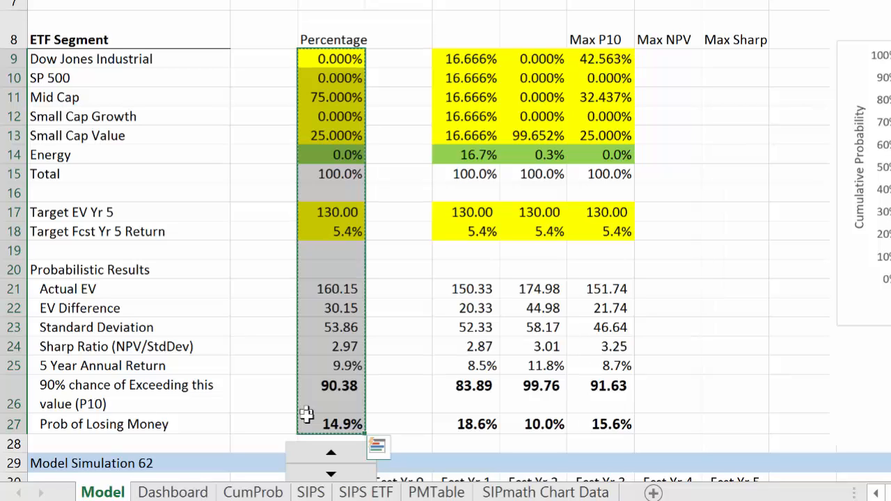
pyautogui.press('Right')
pyautogui.press('Right')
pyautogui.press('Right')
pyautogui.press('Right')
pyautogui.press('Right')
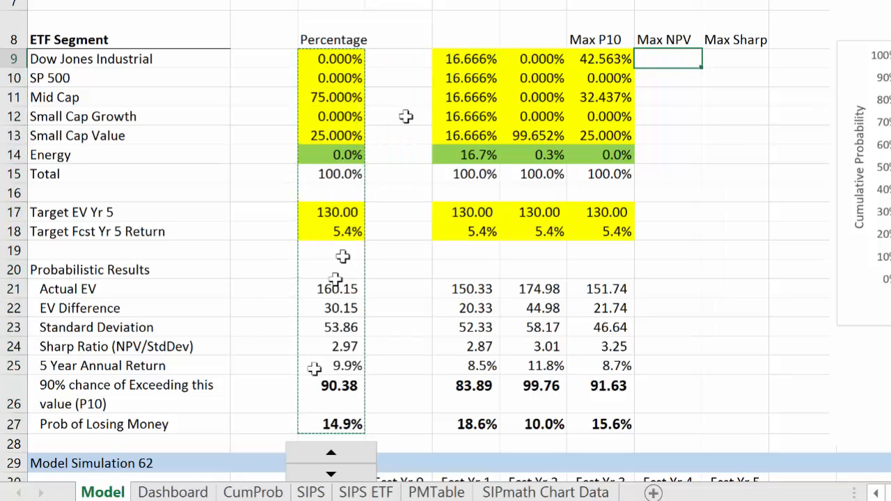
pyautogui.hotkey('alt', 'h')
pyautogui.press('v')
pyautogui.press('v')
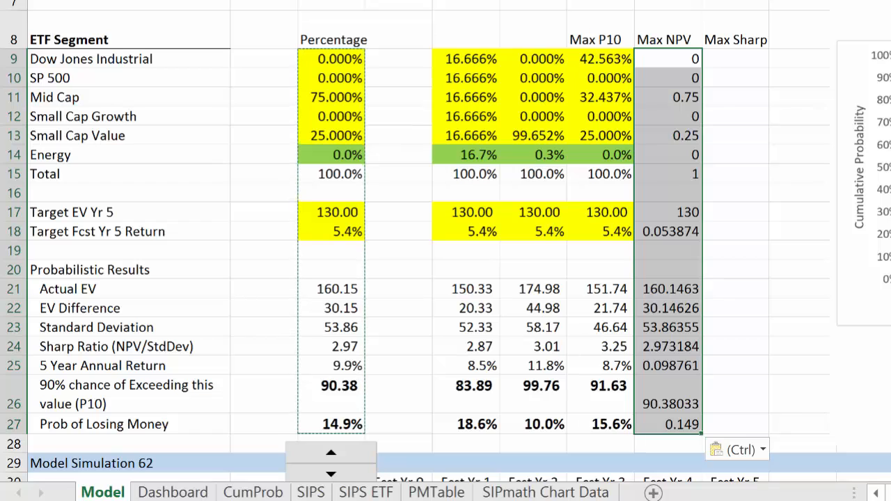
pyautogui.hotkey('alt', 'h')
pyautogui.press('v')
pyautogui.press('r')
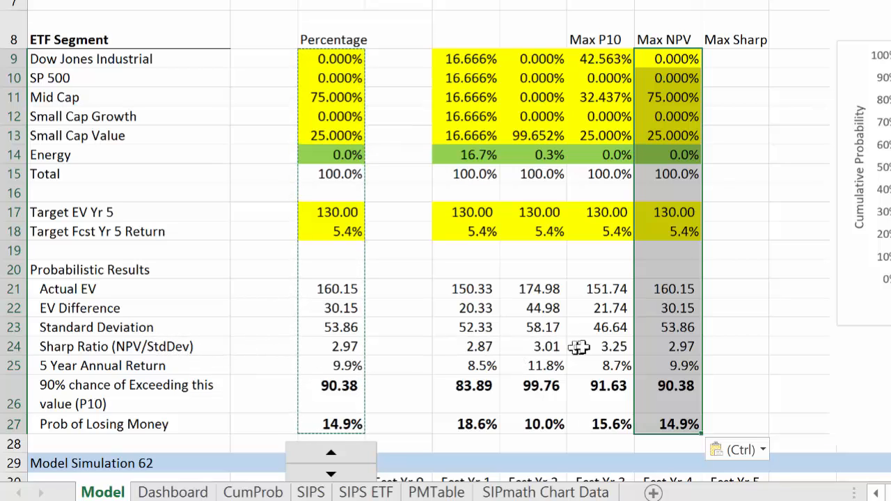
# Run Solver with the objective changed to maximize the Sharp Ratio in C24, and keep the solution.
pyautogui.click(144, 343)
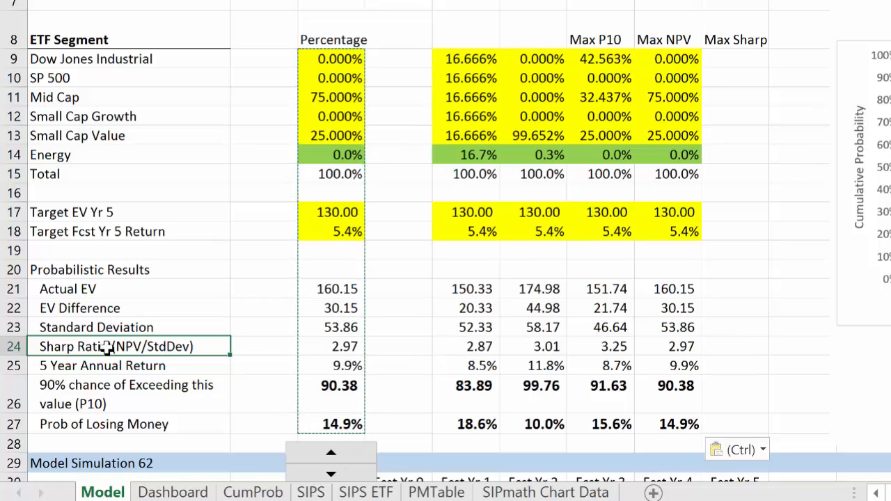
pyautogui.click(338, 343)
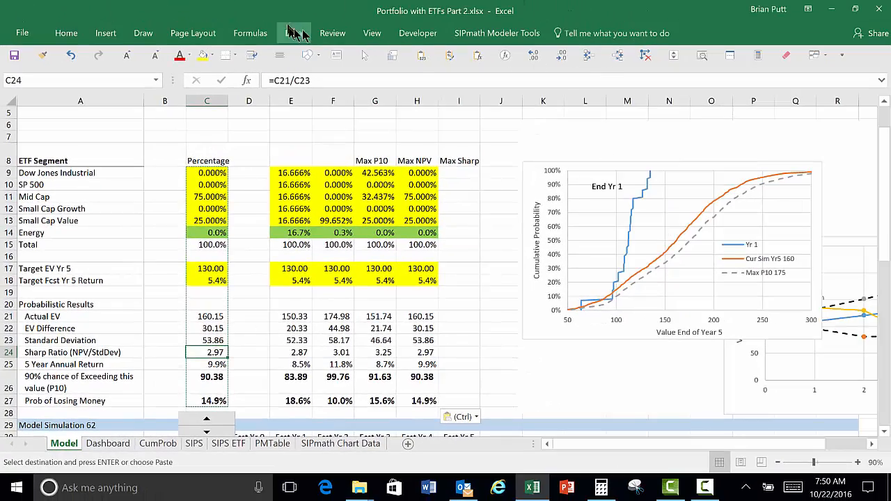
pyautogui.click(293, 33)
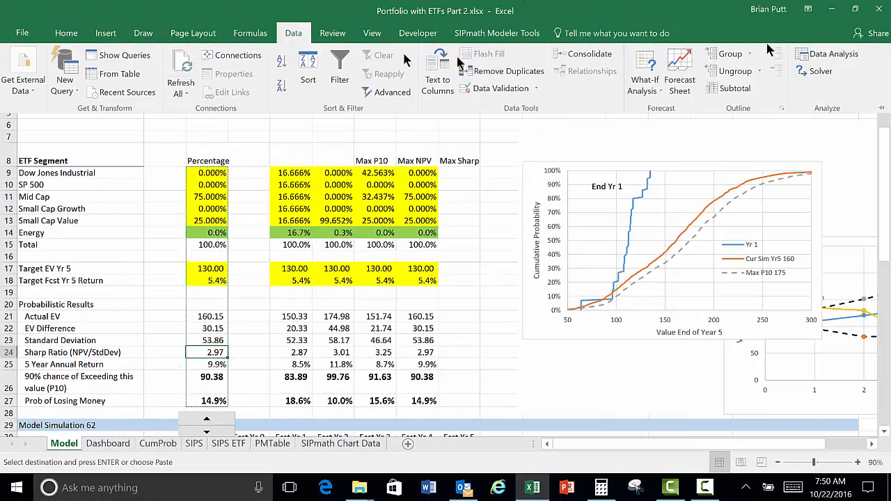
pyautogui.click(819, 74)
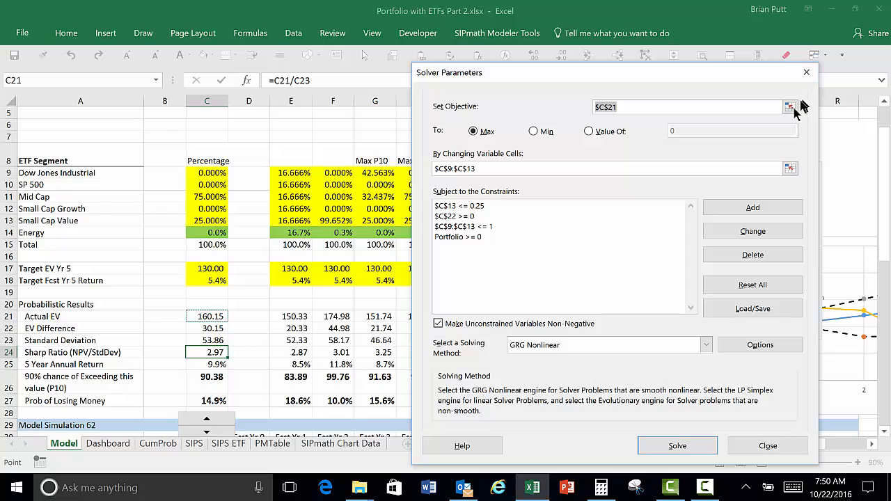
pyautogui.click(790, 107)
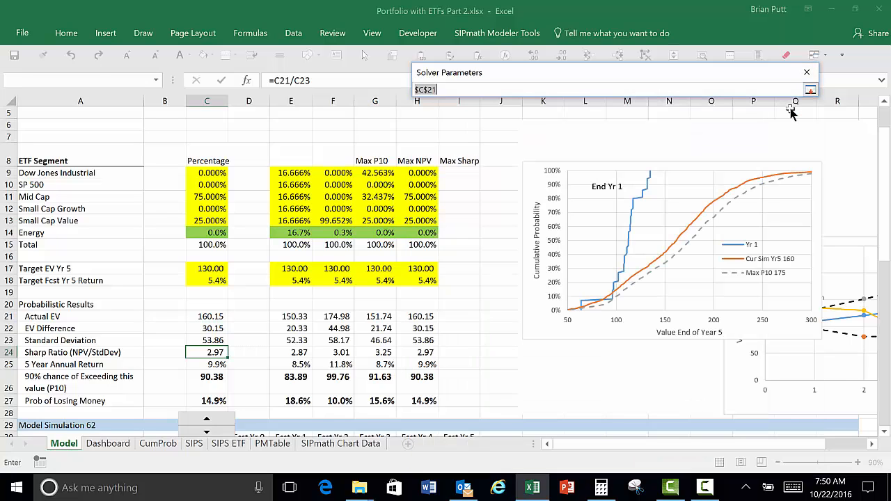
pyautogui.click(209, 350)
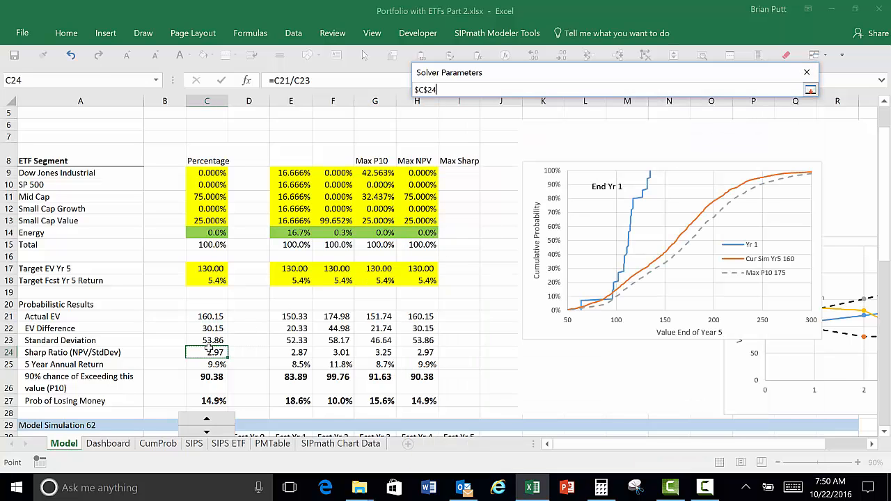
pyautogui.press('Return')
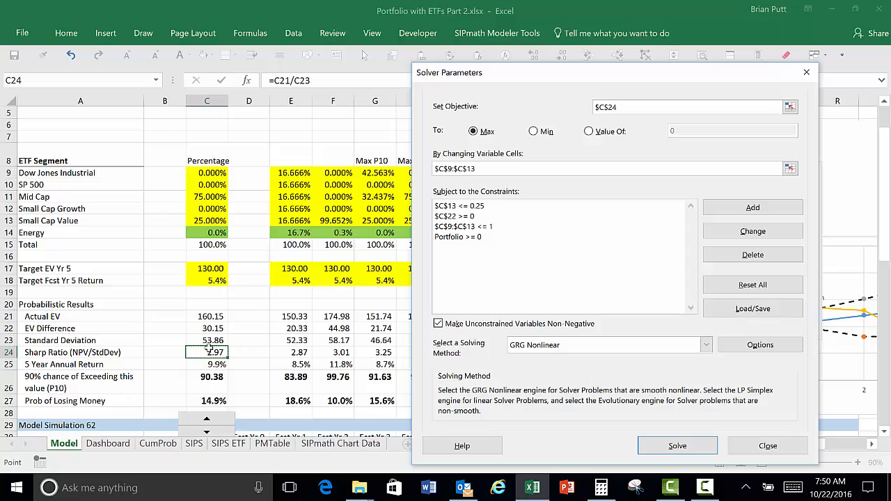
pyautogui.click(675, 446)
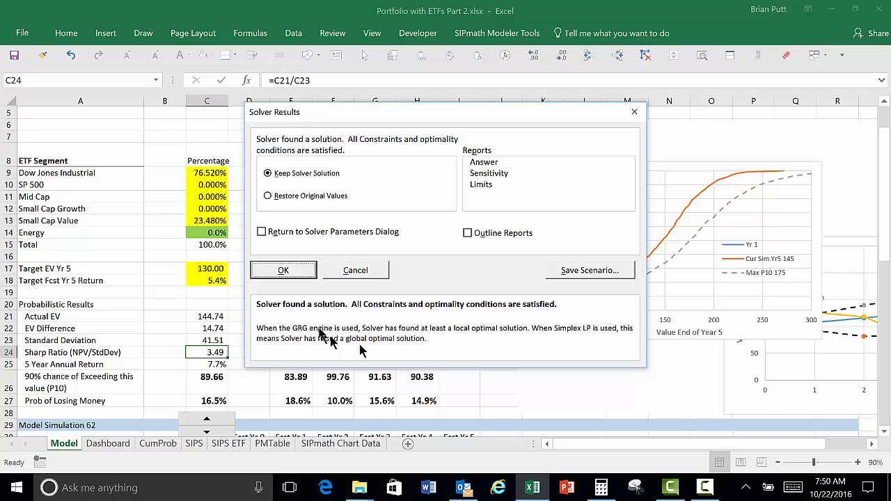
pyautogui.click(280, 271)
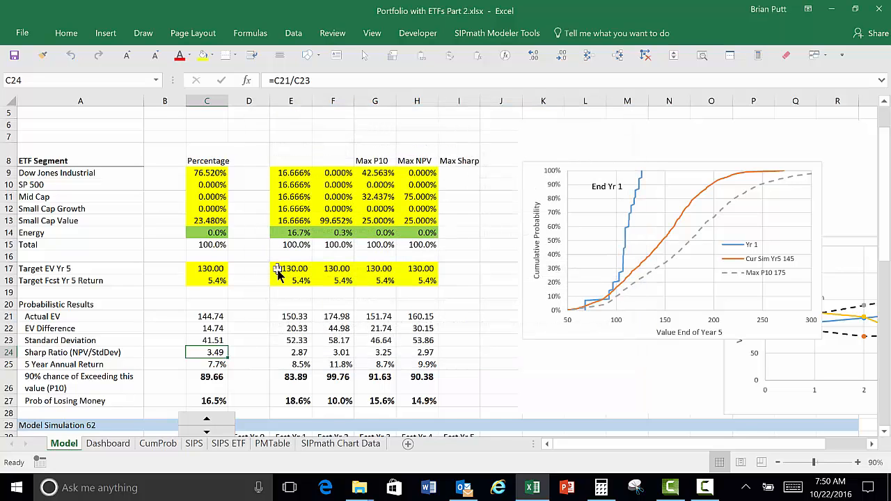
# Copy the Percentage column range C9:C27 into the Max Sharp column at I9, pasting values and formatting.
pyautogui.moveTo(199, 174); pyautogui.dragTo(189, 403)
pyautogui.hotkey('ctrl', 'c')
pyautogui.press('Right')
pyautogui.press('Right')
pyautogui.press('Right')
pyautogui.press('Right')
pyautogui.press('Right')
pyautogui.press('Right')
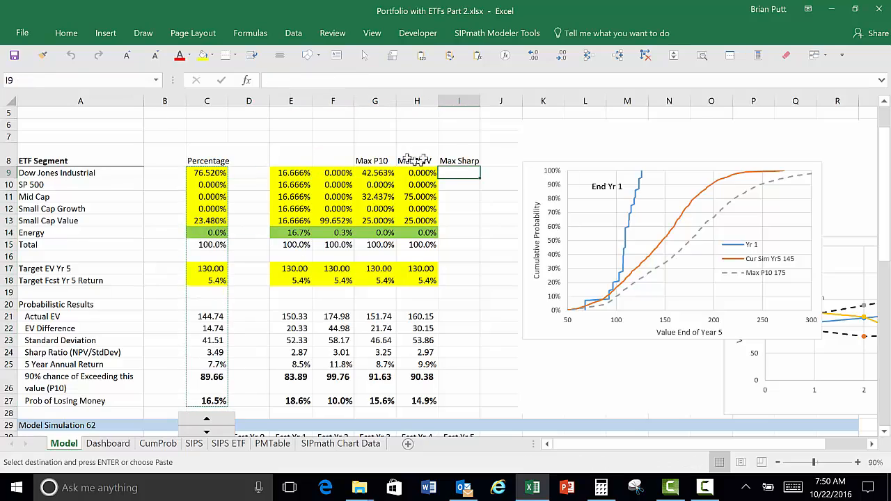
pyautogui.click(422, 56)
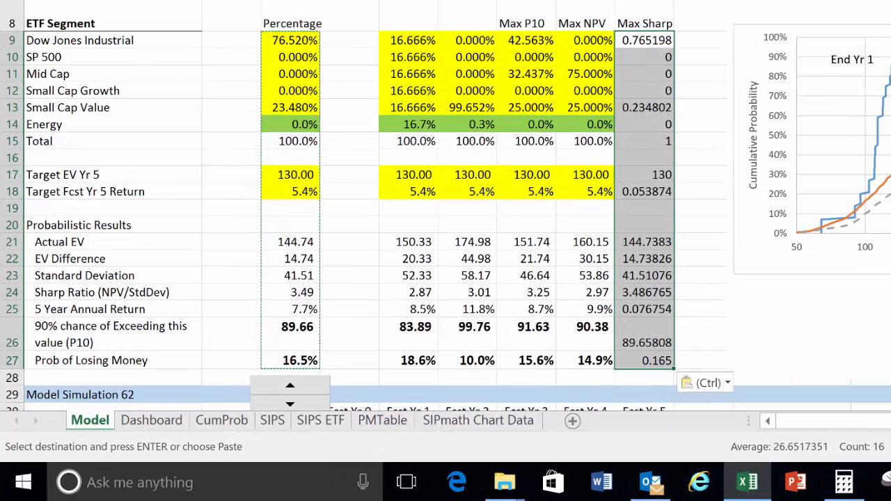
pyautogui.hotkey('ctrl', 'v')
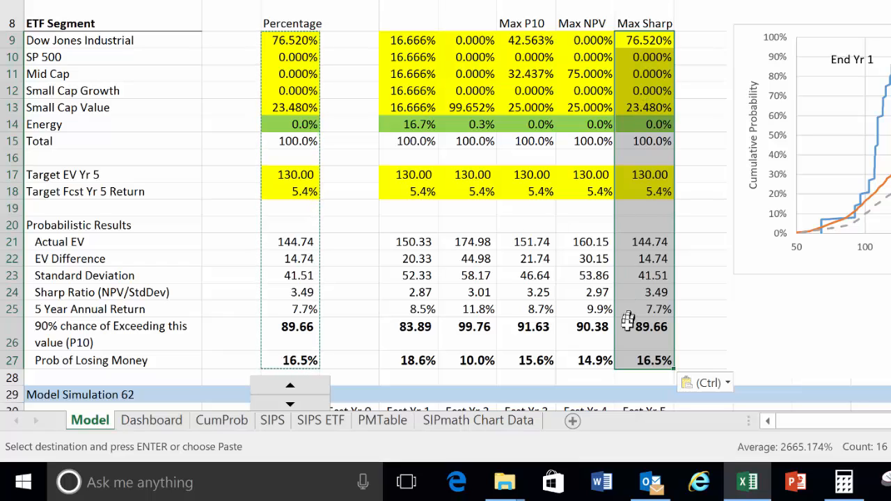
pyautogui.click(657, 295)
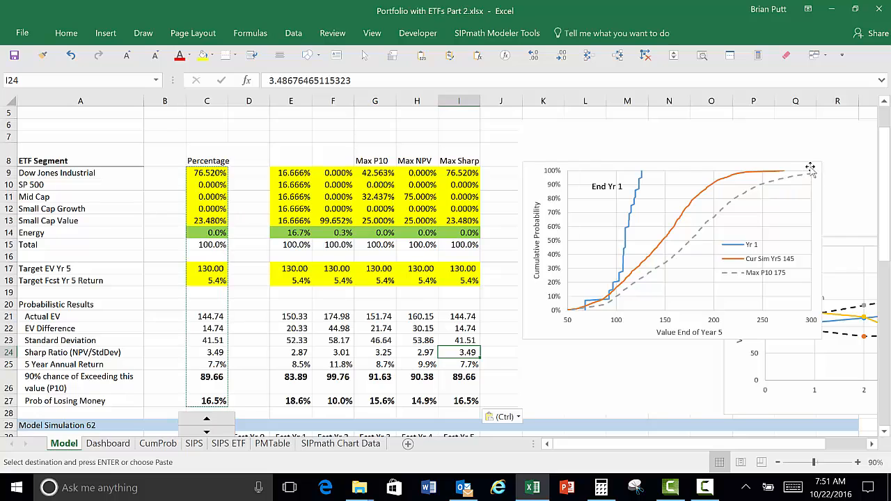
# Filter the cumulative probability chart to hide Yr 1 and show the Max P10 Yr5, Max EV Yr5 and Max Sharp Yr5 series.
pyautogui.click(810, 167)
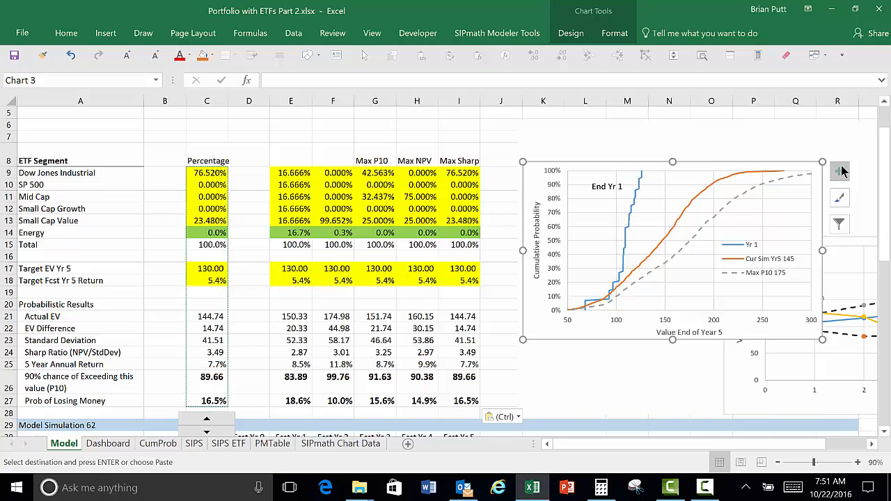
pyautogui.click(840, 171)
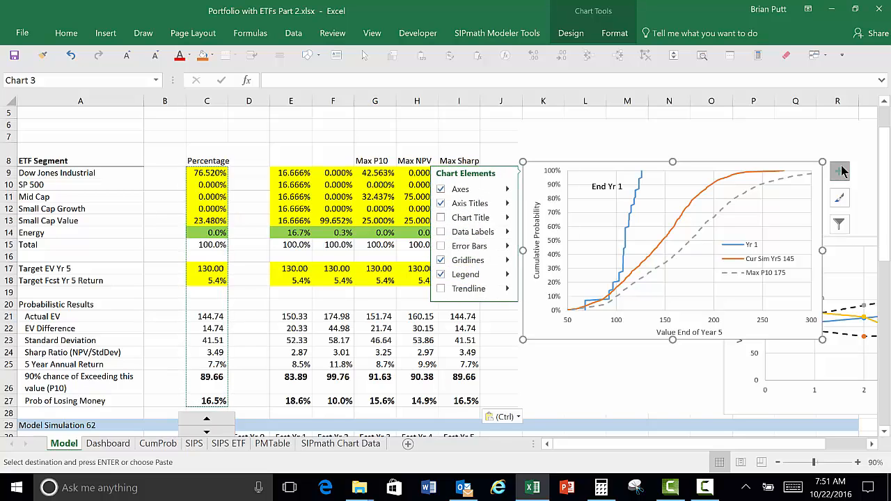
pyautogui.click(840, 172)
pyautogui.click(839, 224)
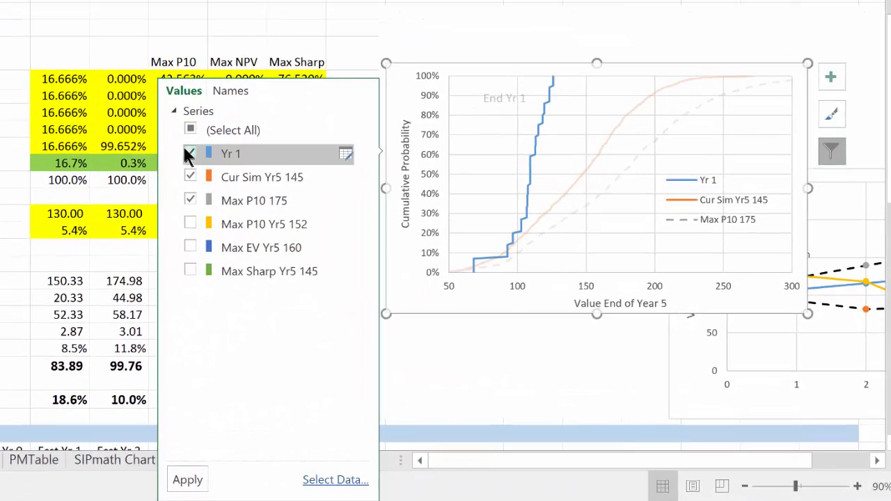
pyautogui.click(188, 152)
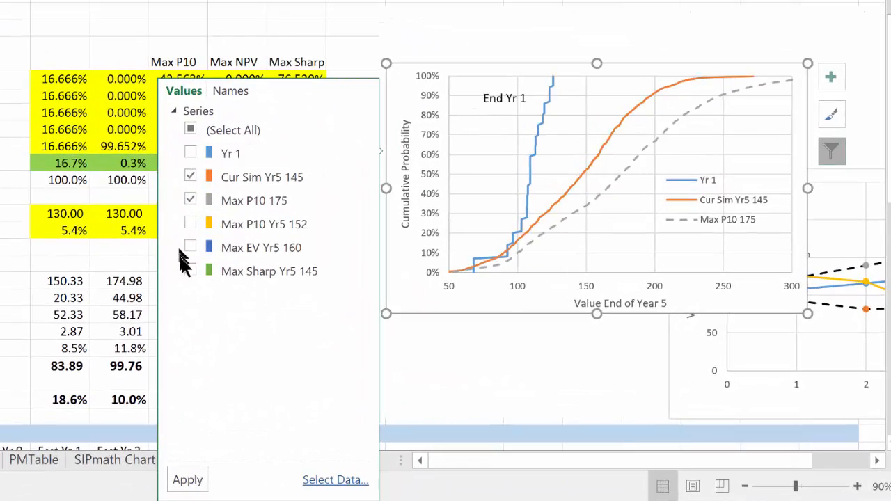
pyautogui.click(189, 271)
pyautogui.click(190, 248)
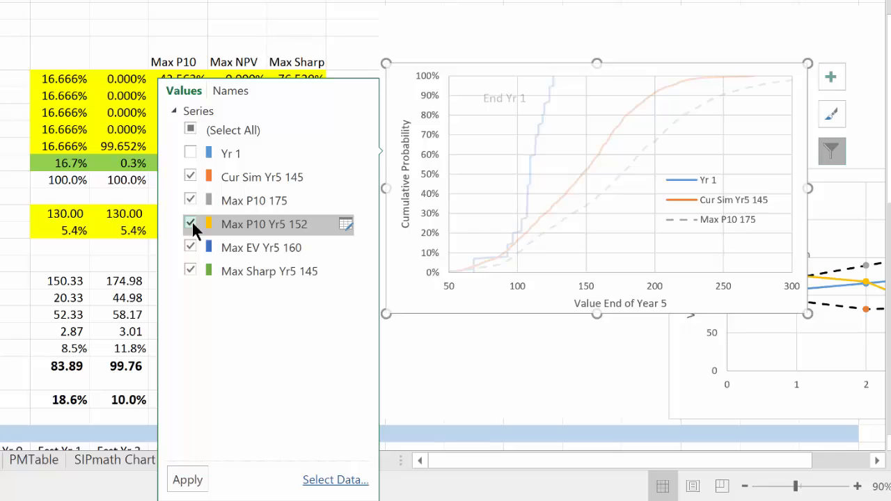
pyautogui.click(188, 480)
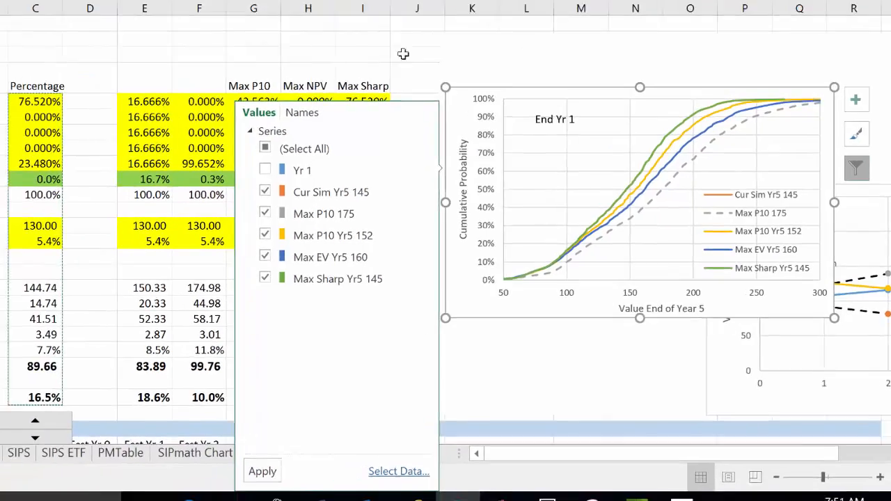
pyautogui.click(340, 26)
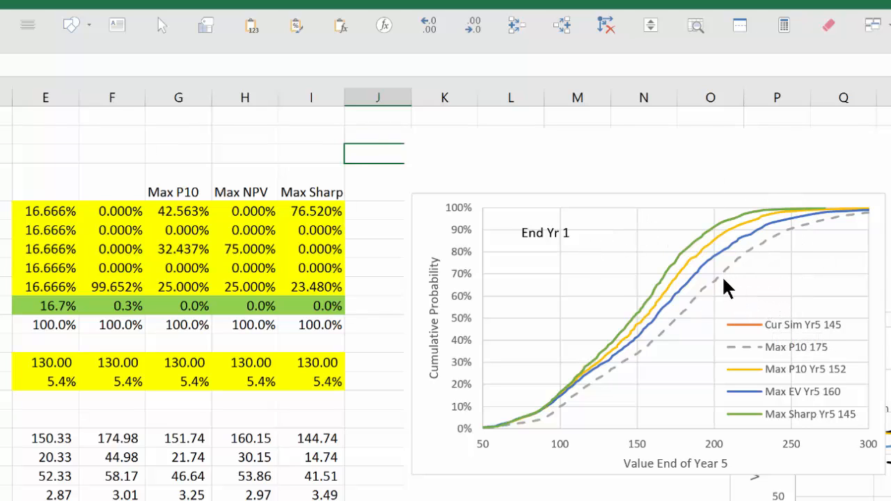
pyautogui.moveTo(724, 281)
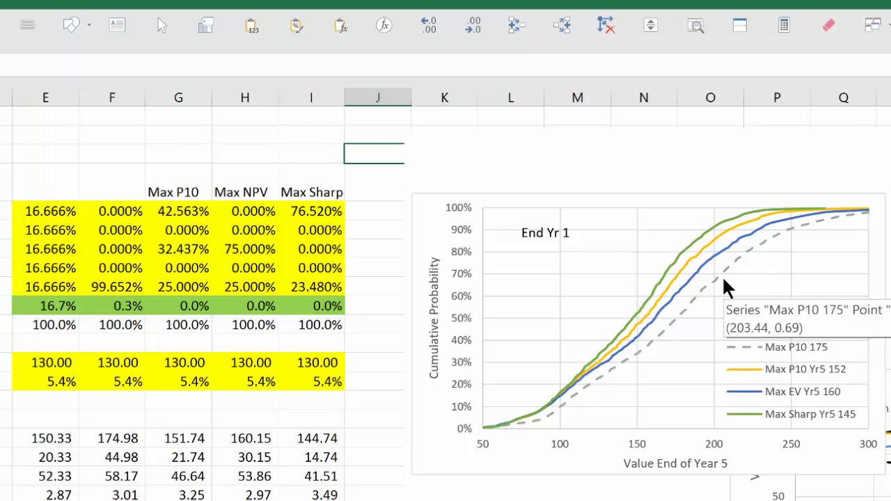